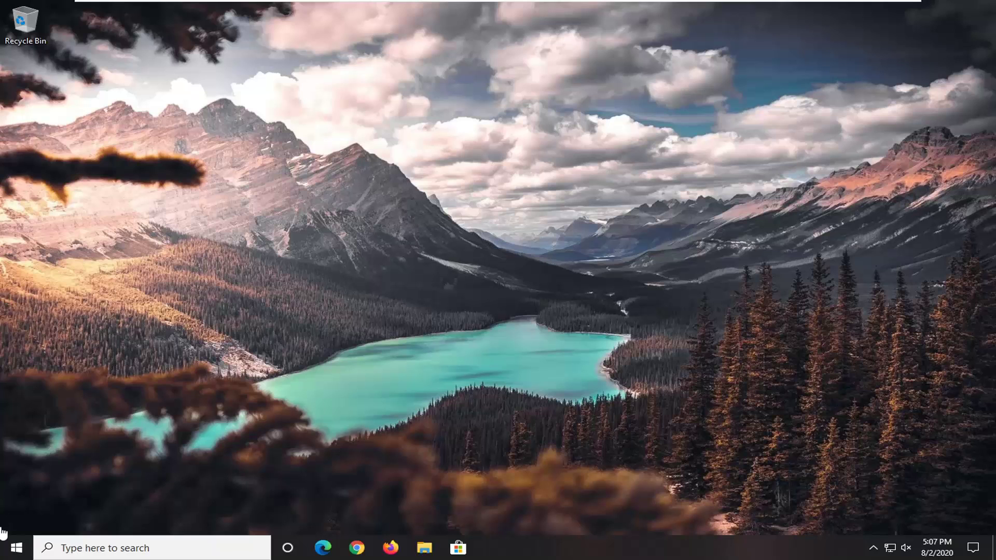
Search Start for 'microsoft edge' and choose Uninstall on the Microsoft Edge result.
{"action": "left_click", "coordinate": [8, 554]}
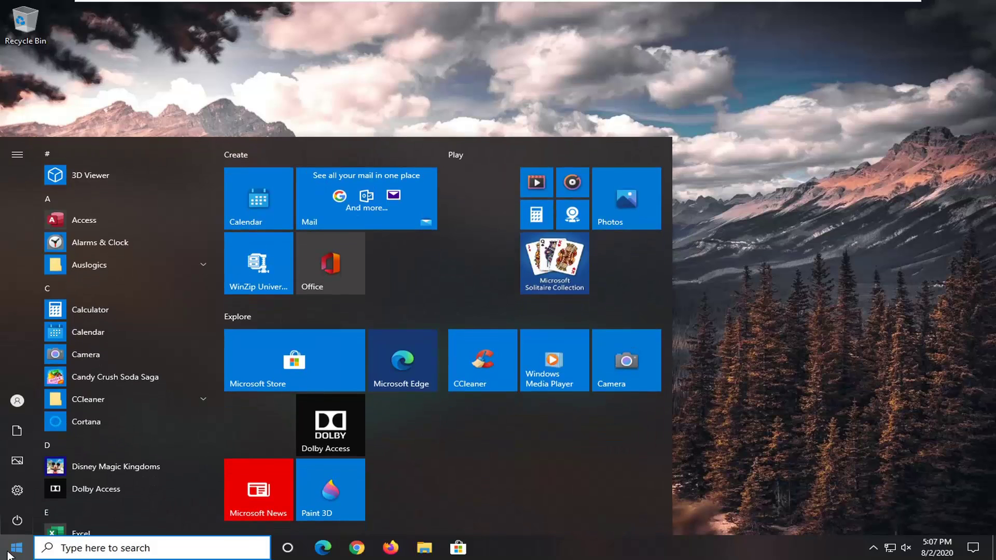
{"action": "type", "text": "microsoft edge"}
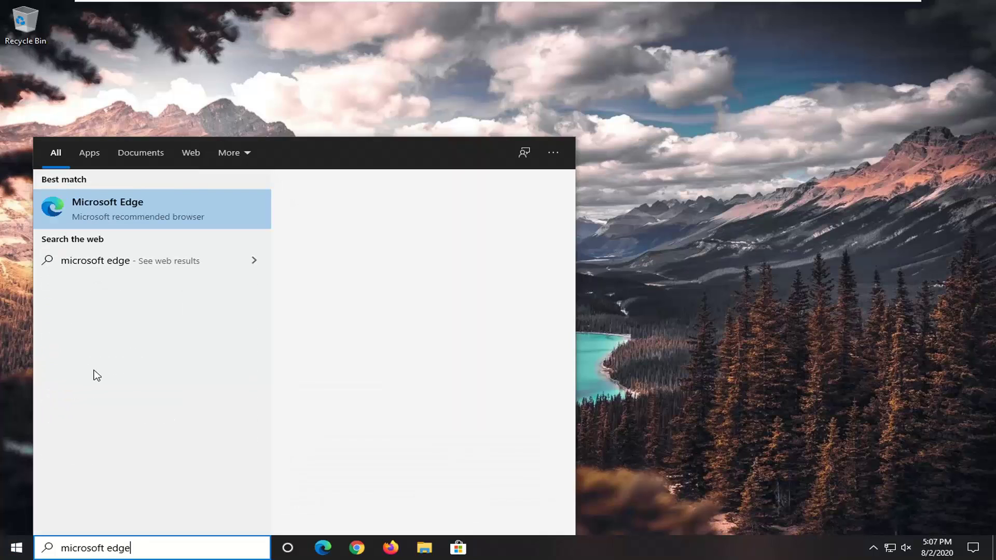
{"action": "right_click", "coordinate": [107, 205]}
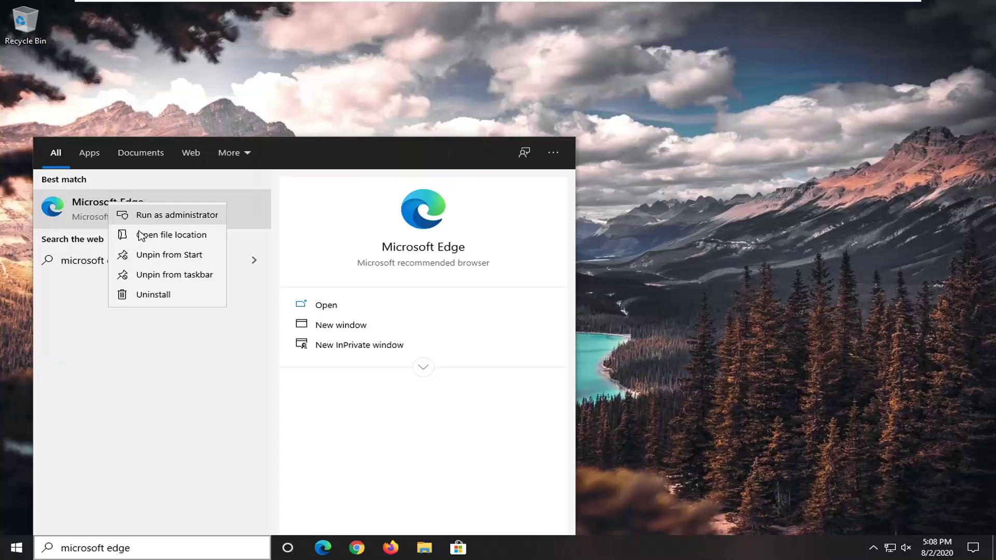
{"action": "left_click", "coordinate": [151, 297]}
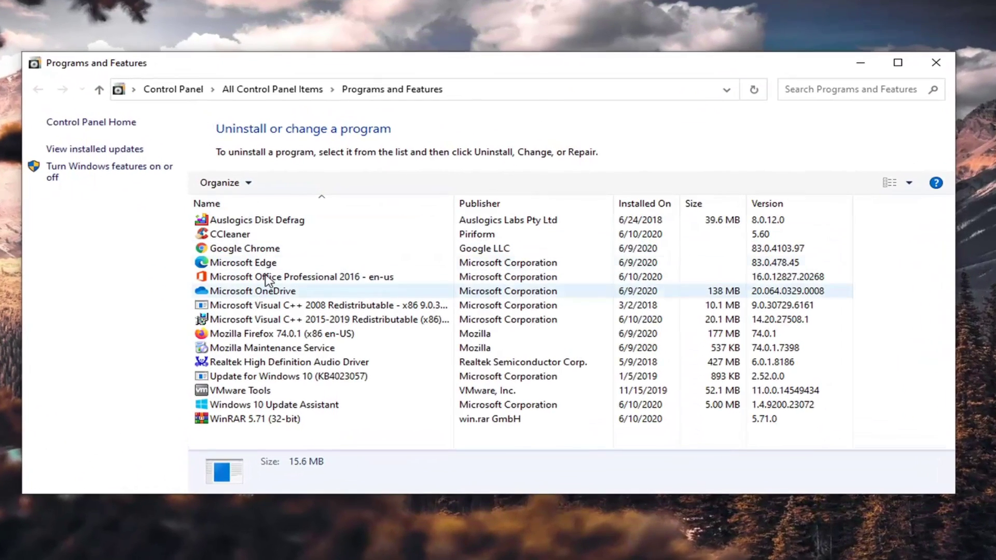
Uninstall Microsoft Edge from Programs and Features, approving the UAC prompt and the confirmation.
{"action": "left_click", "coordinate": [258, 267]}
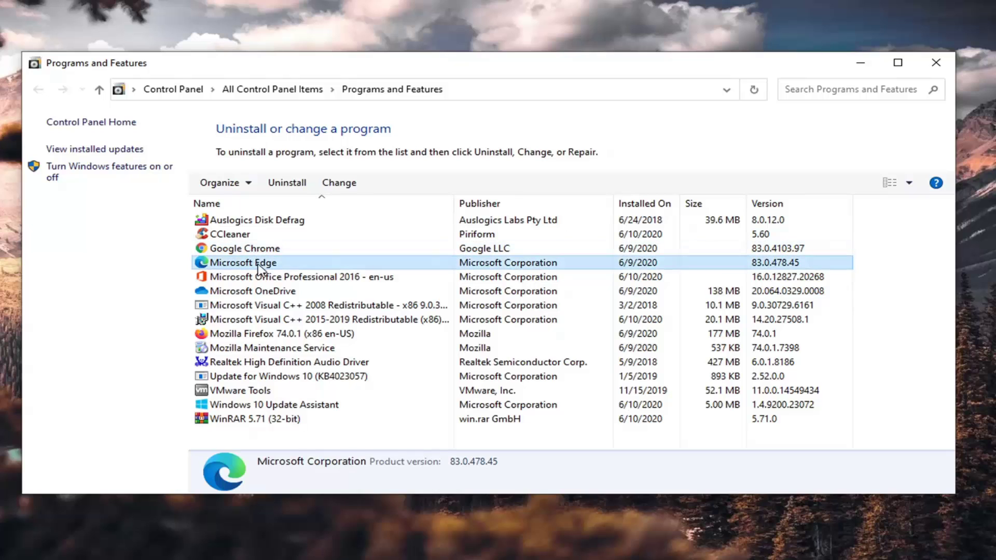
{"action": "left_click", "coordinate": [286, 184]}
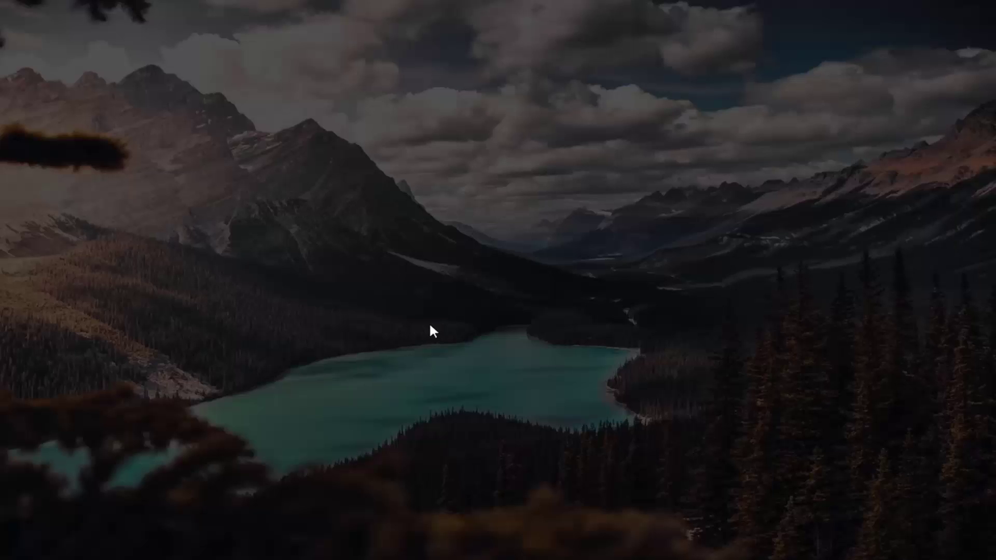
{"action": "left_click", "coordinate": [429, 377]}
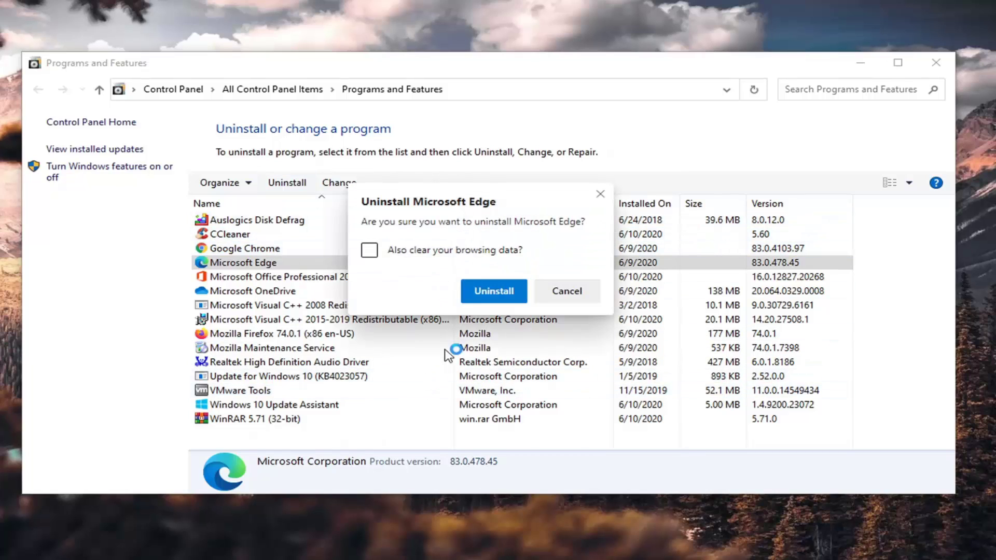
{"action": "left_click", "coordinate": [493, 293]}
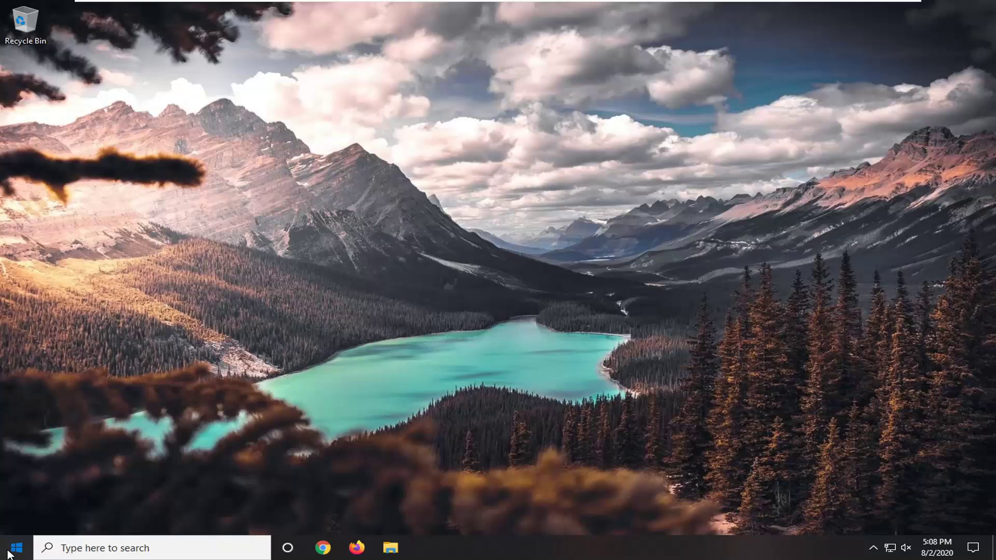
Restart Windows from the Win+X menu, then bring the legacy Edge window forward.
{"action": "key", "text": "super+x"}
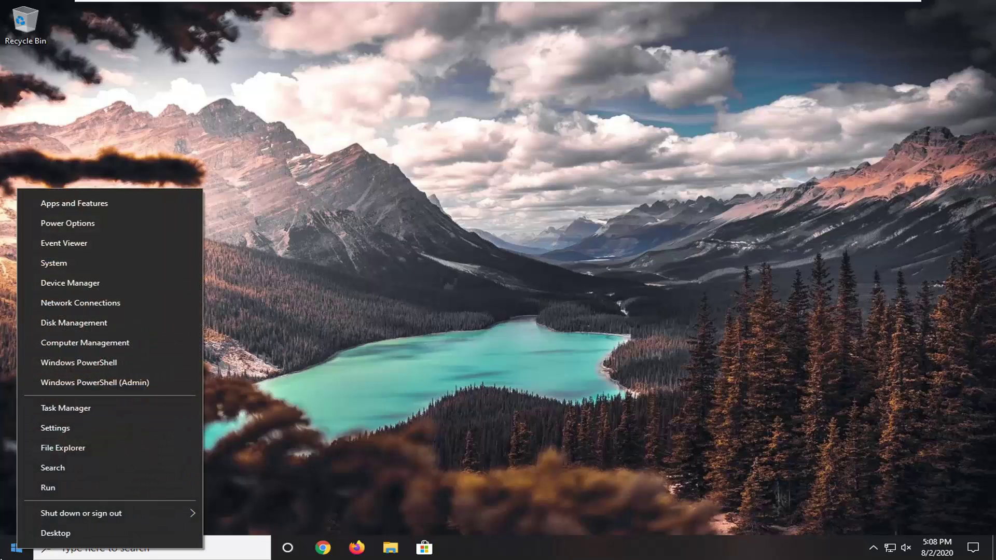
{"action": "mouse_move", "coordinate": [101, 513]}
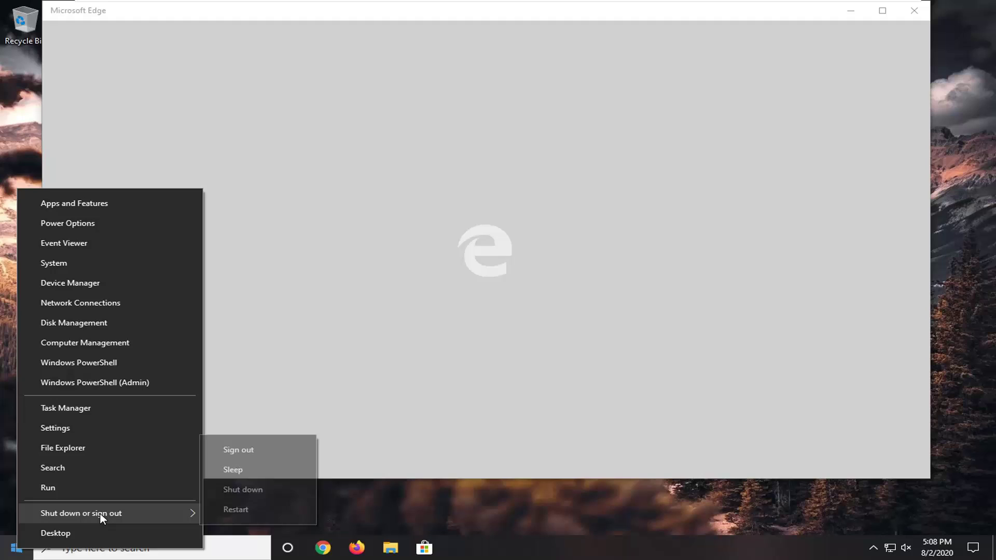
{"action": "left_click", "coordinate": [233, 506]}
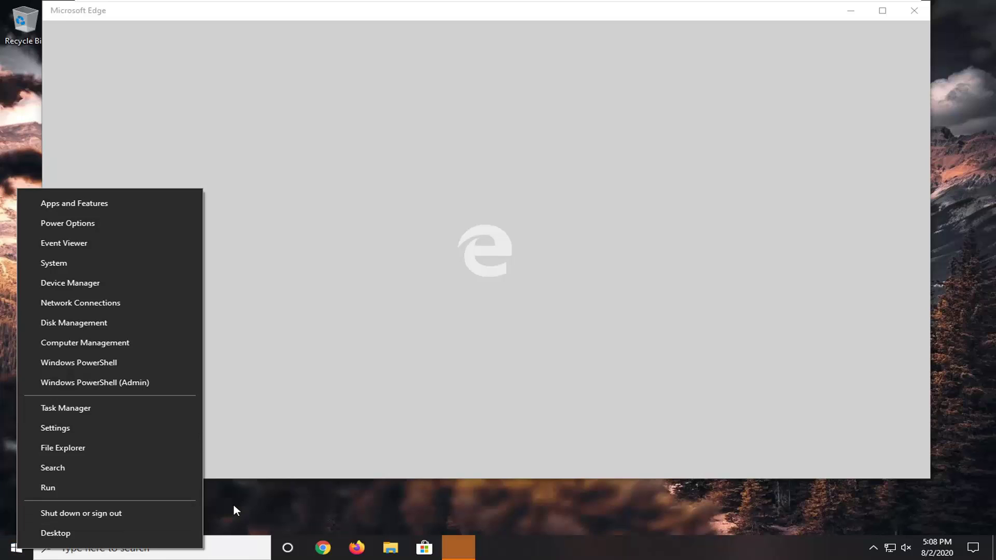
{"action": "left_click", "coordinate": [601, 223]}
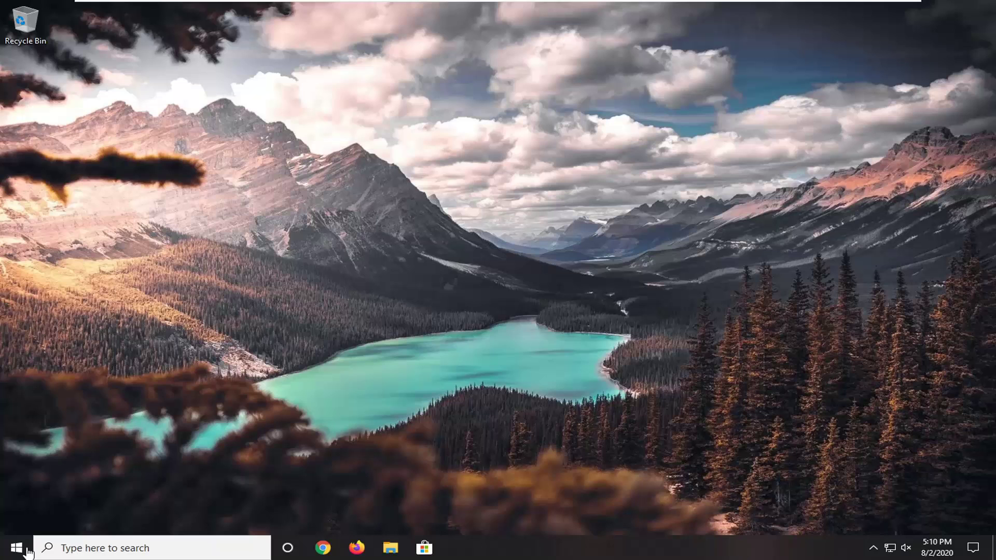
Search Start for 'regedit' and bring up the Registry Editor result's options to run it as administrator.
{"action": "left_click", "coordinate": [22, 542]}
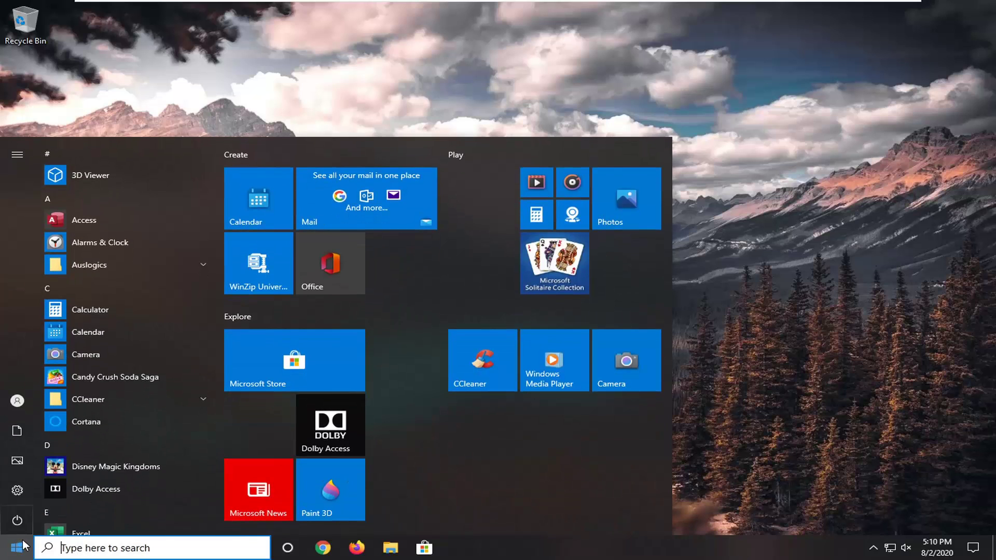
{"action": "scroll", "coordinate": [145, 400], "scroll_direction": "down", "scroll_amount": 5}
{"action": "scroll", "coordinate": [145, 407], "scroll_direction": "up", "scroll_amount": 2}
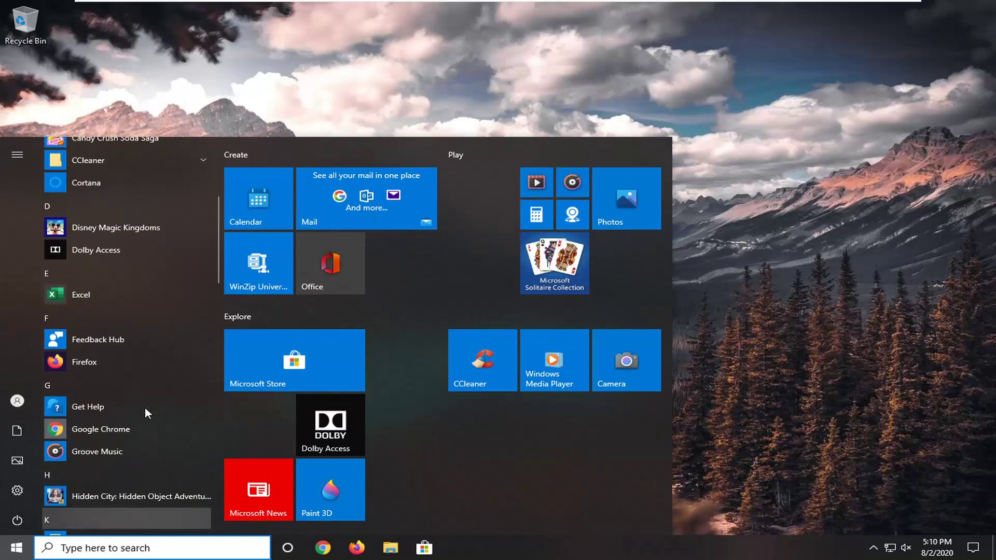
{"action": "type", "text": "regedit"}
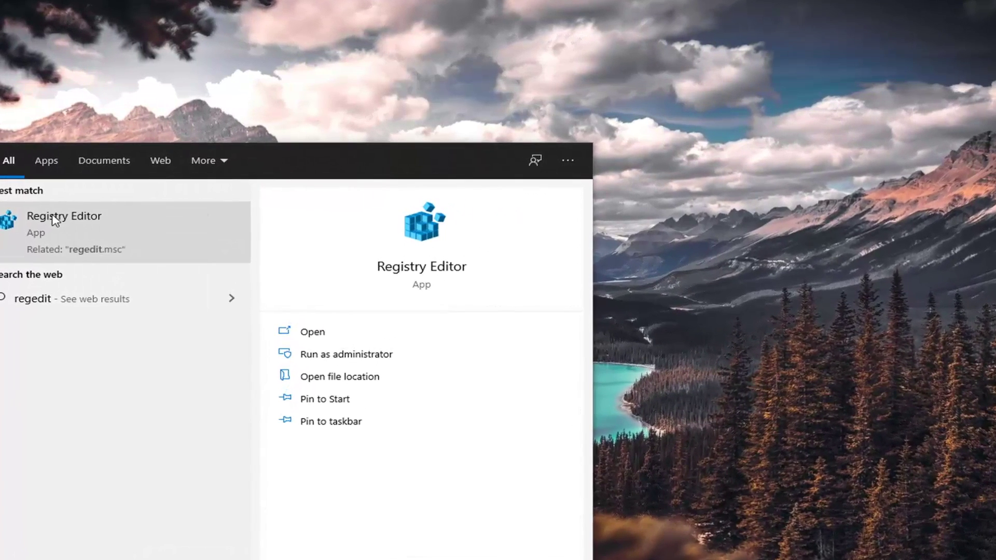
{"action": "right_click", "coordinate": [68, 243]}
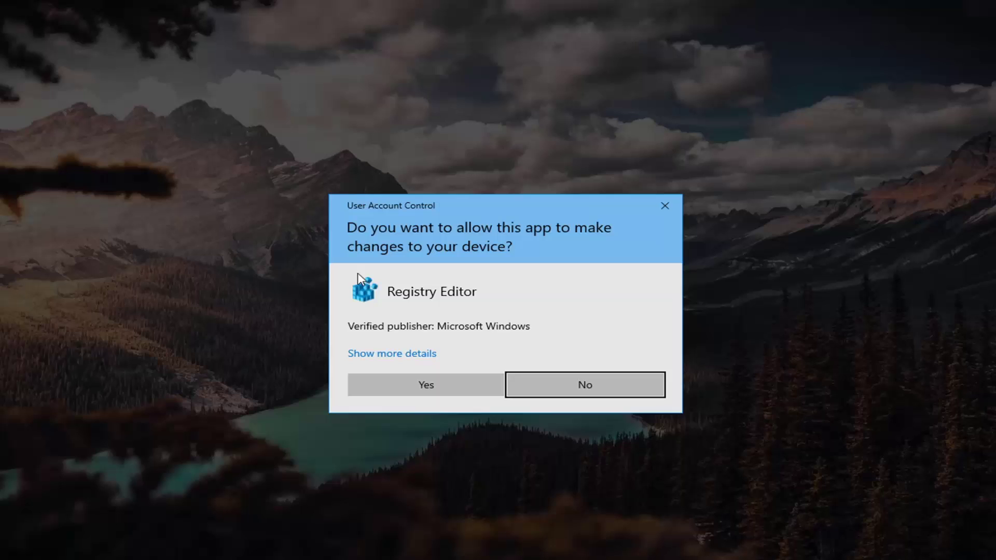
Grant Registry Editor admin rights, recentre its window, and cancel the File > Export dialog.
{"action": "left_click", "coordinate": [436, 392]}
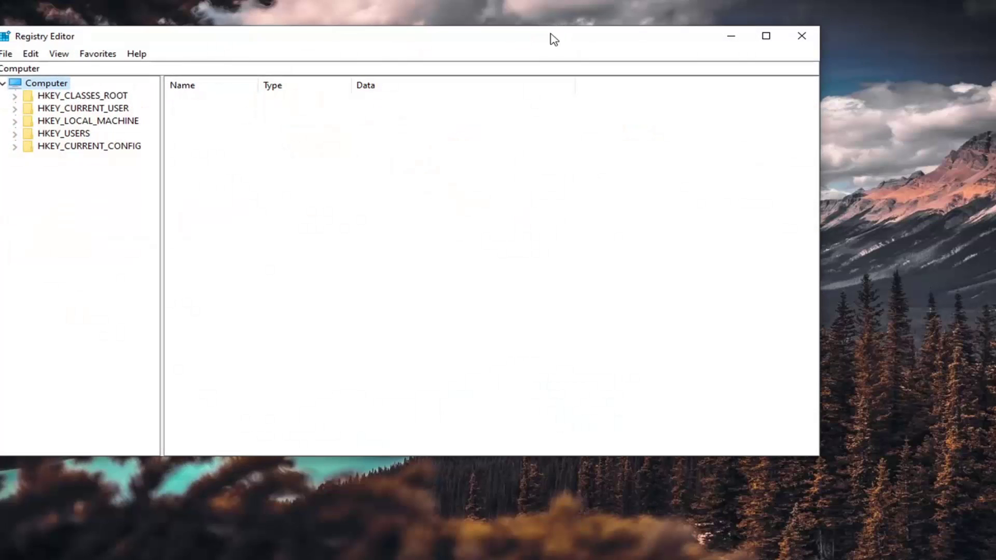
{"action": "left_click_drag", "start_coordinate": [516, 41], "coordinate": [602, 61]}
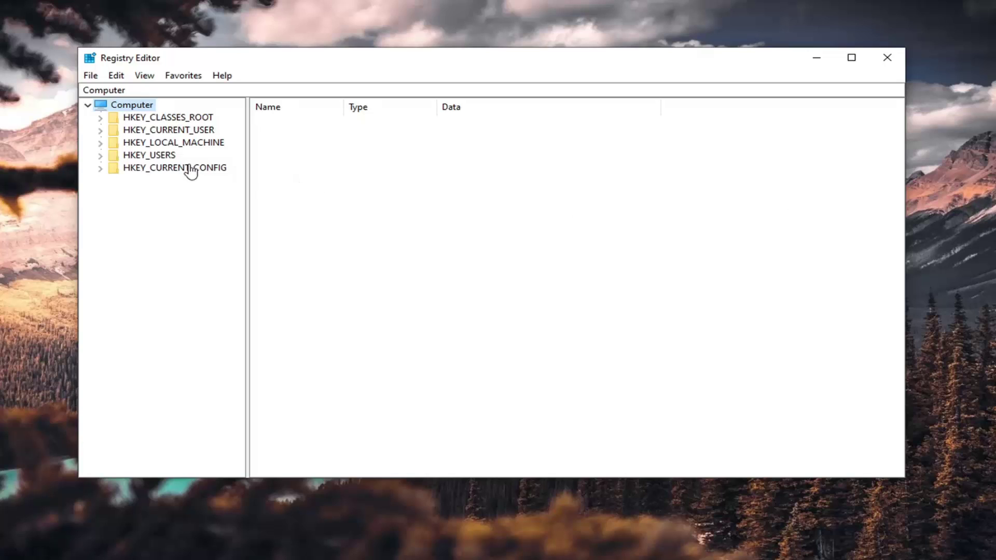
{"action": "left_click", "coordinate": [89, 75]}
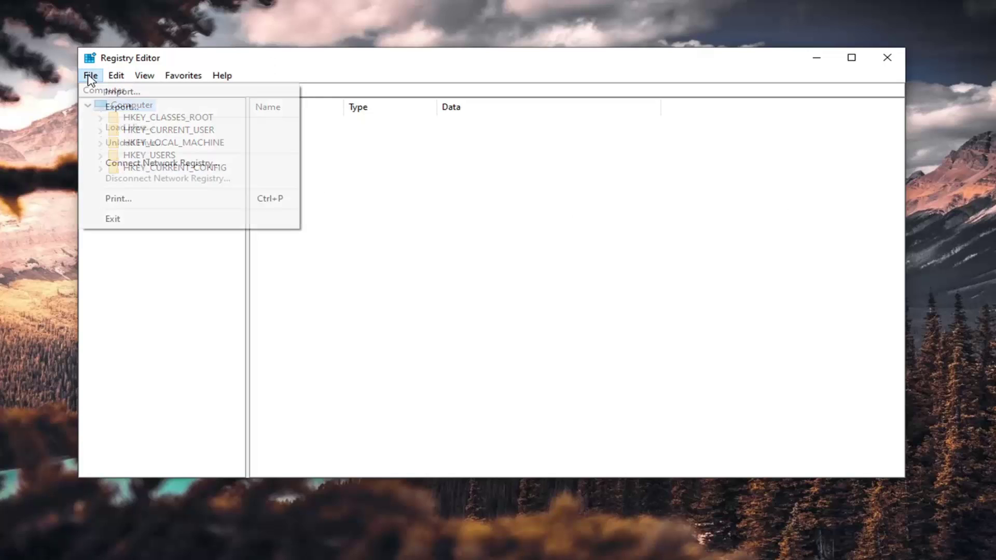
{"action": "left_click", "coordinate": [99, 107]}
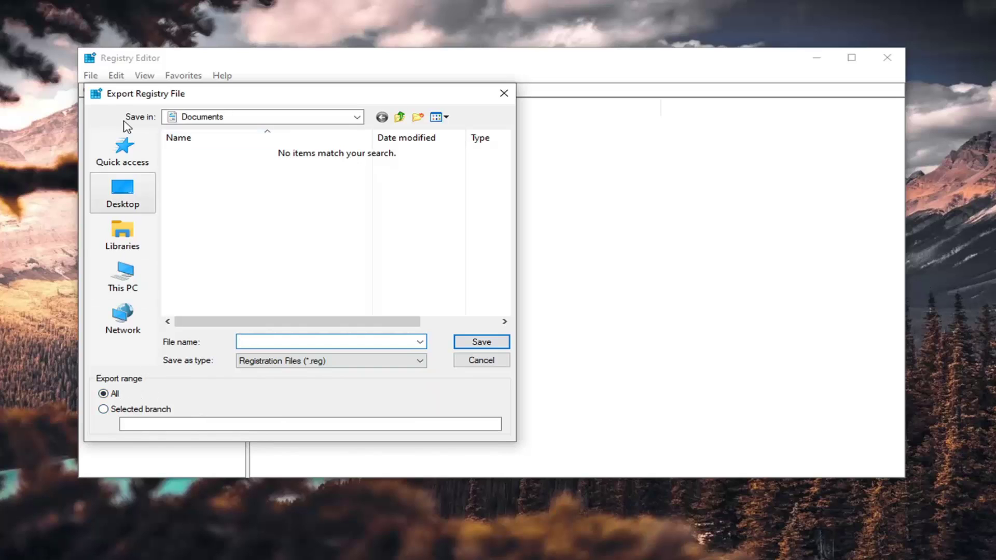
{"action": "left_click", "coordinate": [481, 362]}
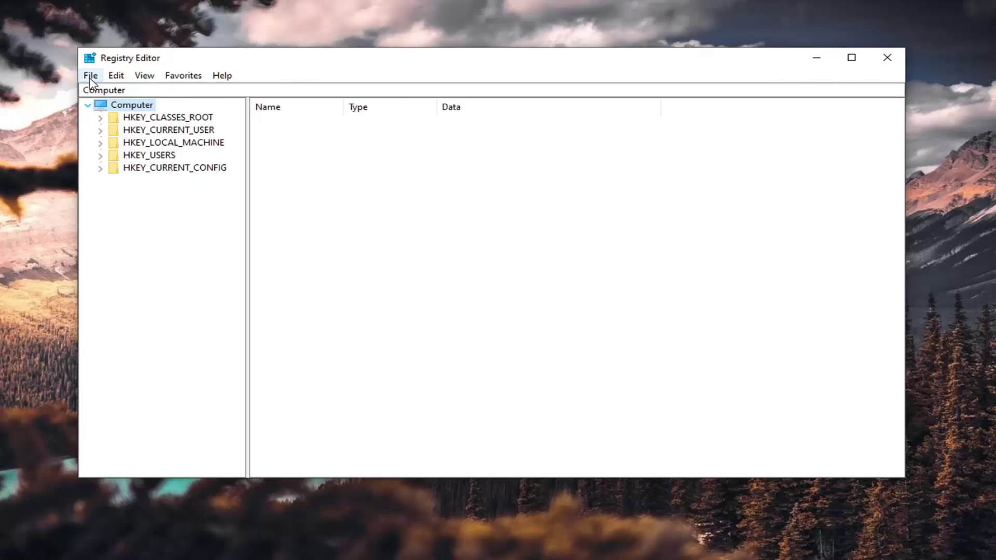
Bring up the File > Import dialog and cancel it without loading a file.
{"action": "left_click", "coordinate": [91, 76]}
{"action": "left_click", "coordinate": [112, 92]}
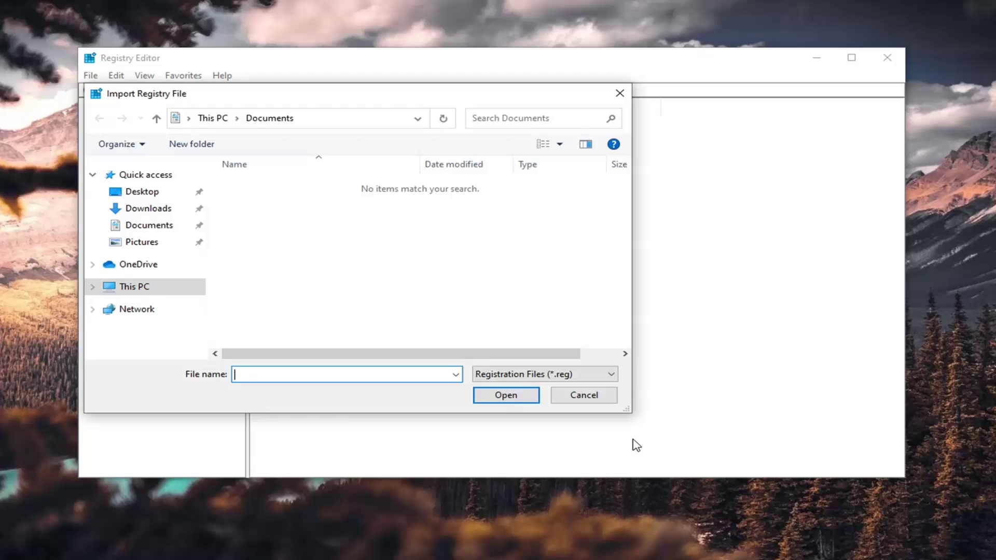
{"action": "left_click", "coordinate": [572, 397]}
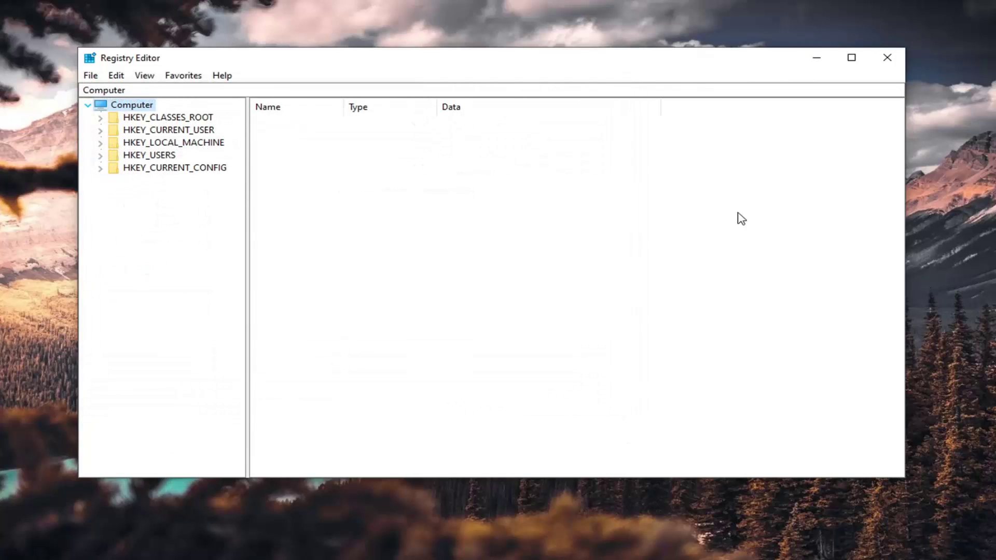
Expand HKEY_LOCAL_MACHINE > SOFTWARE > Policies, widen the tree, and show the Microsoft key's New submenu.
{"action": "double_click", "coordinate": [171, 147]}
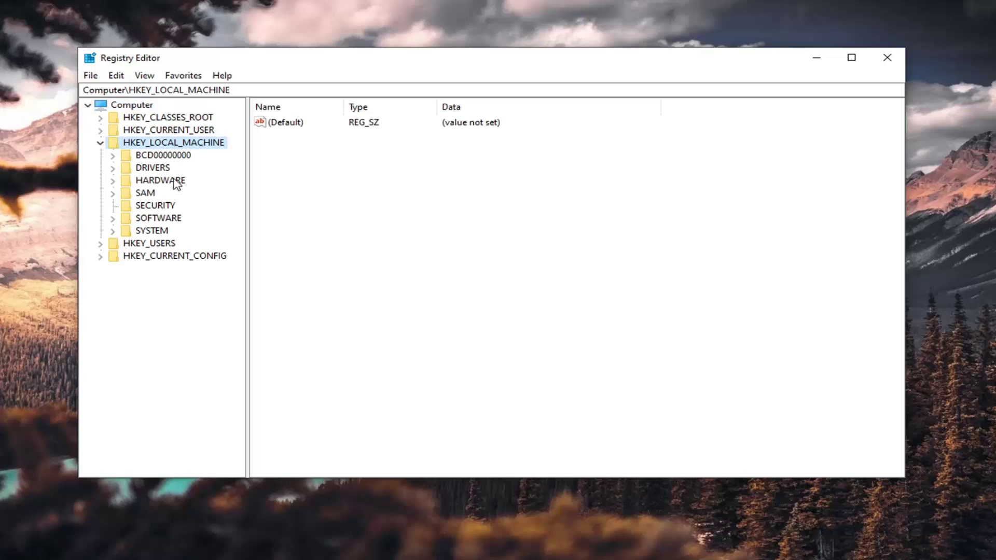
{"action": "double_click", "coordinate": [171, 219]}
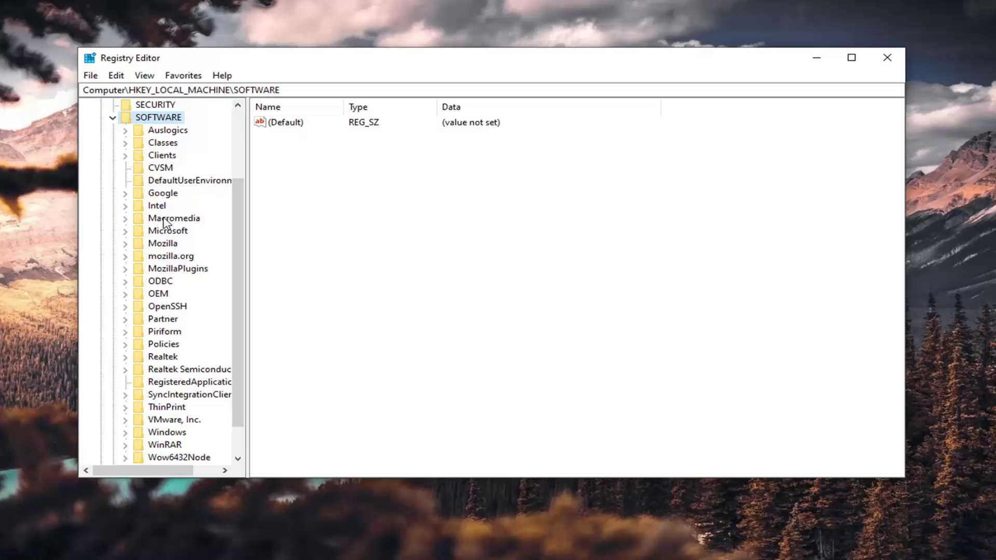
{"action": "left_click_drag", "start_coordinate": [248, 162], "coordinate": [327, 161]}
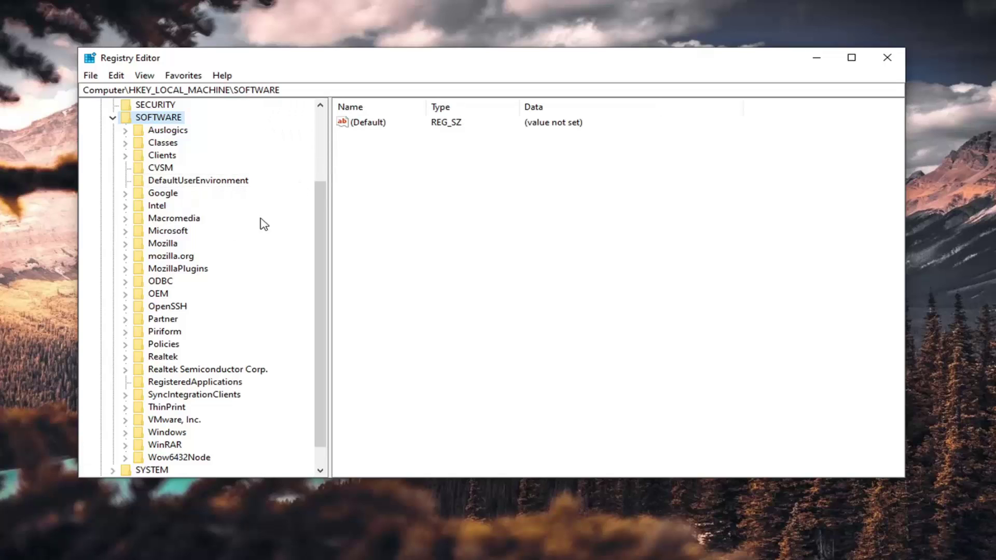
{"action": "double_click", "coordinate": [162, 345]}
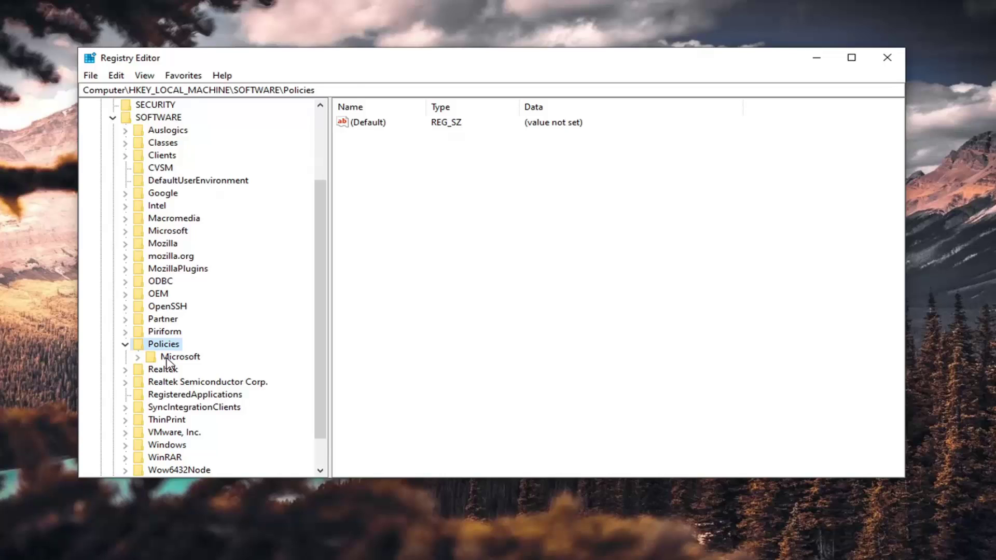
{"action": "left_click", "coordinate": [169, 357]}
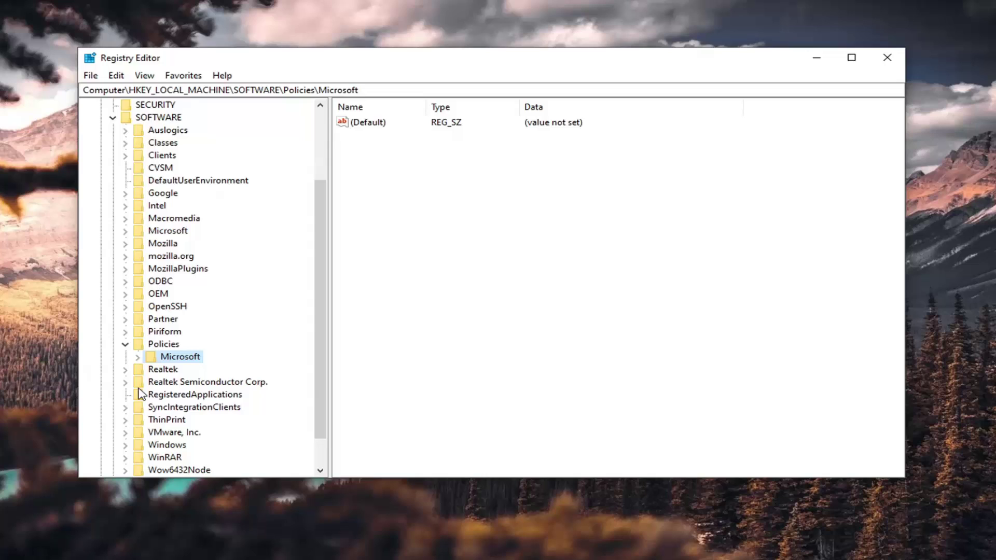
{"action": "right_click", "coordinate": [172, 358]}
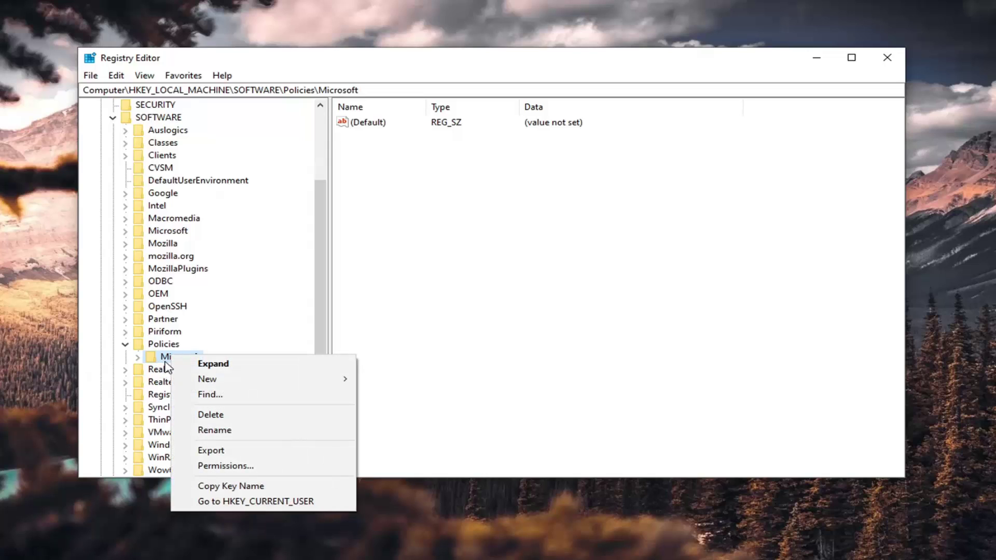
{"action": "mouse_move", "coordinate": [234, 383]}
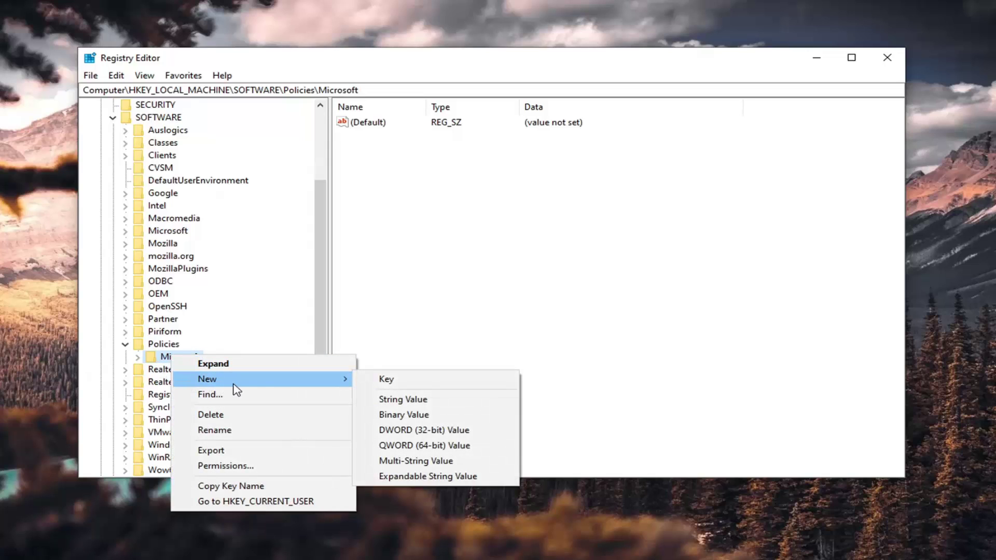
Add a new key under Policies\Microsoft and rename it EdgeUpdate.
{"action": "left_click", "coordinate": [394, 380]}
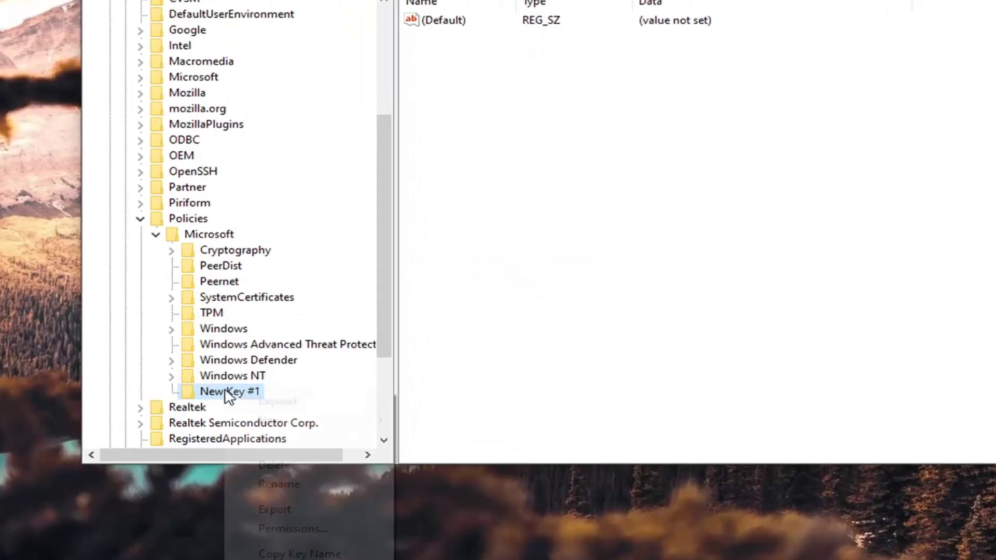
{"action": "right_click", "coordinate": [198, 420]}
{"action": "left_click", "coordinate": [236, 493]}
{"action": "type", "text": "Ed"}
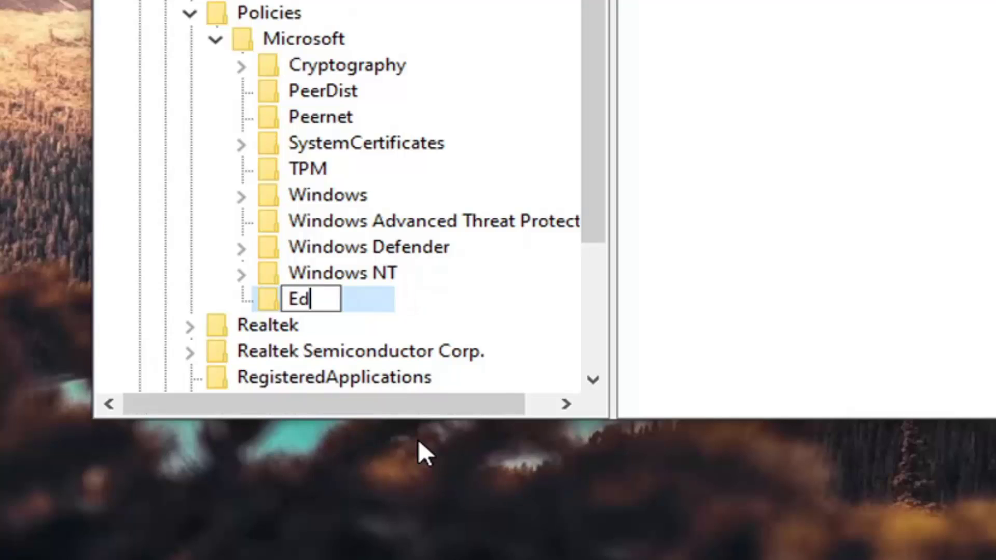
{"action": "type", "text": "geUpdate"}
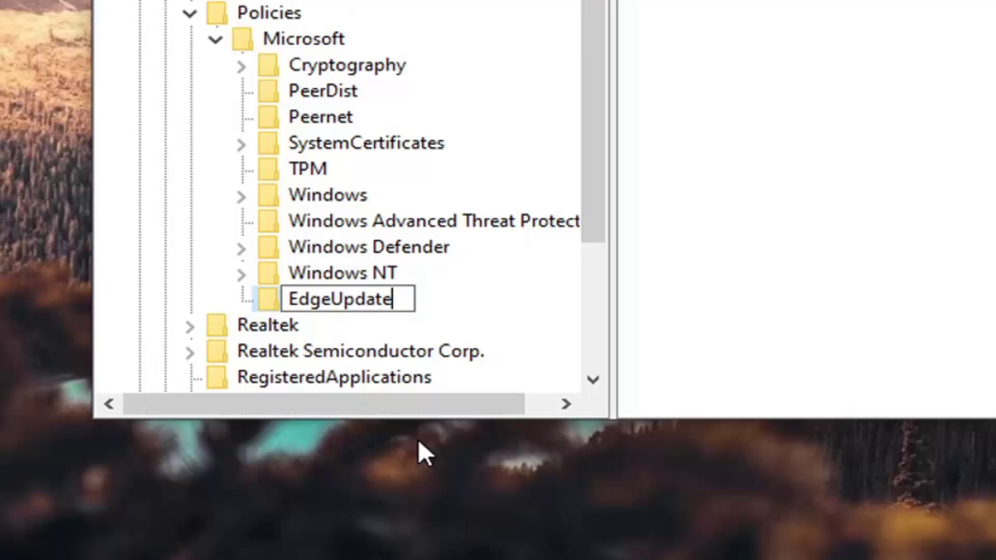
{"action": "key", "text": "Return"}
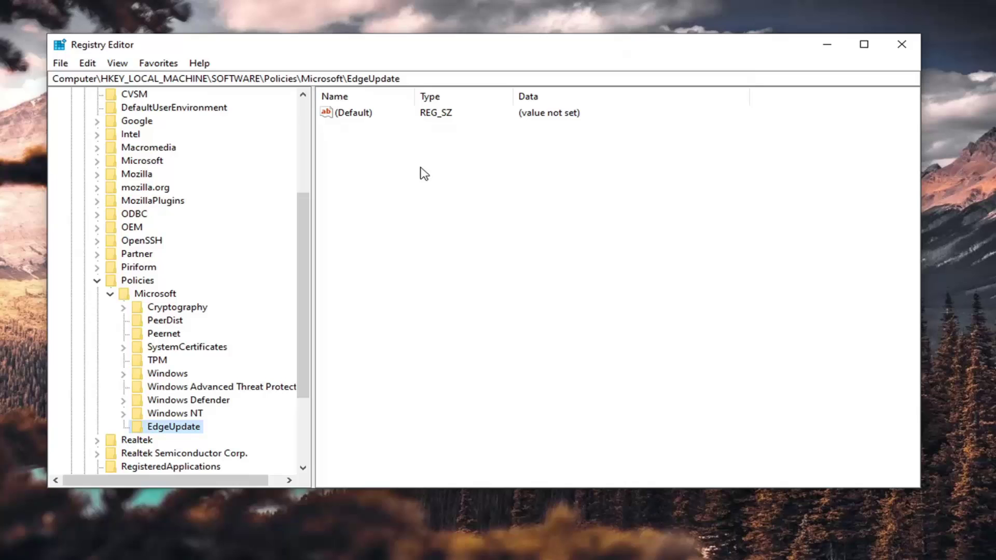
Create a DWORD (32-bit) value named Allowsxs in the EdgeUpdate key.
{"action": "right_click", "coordinate": [372, 163]}
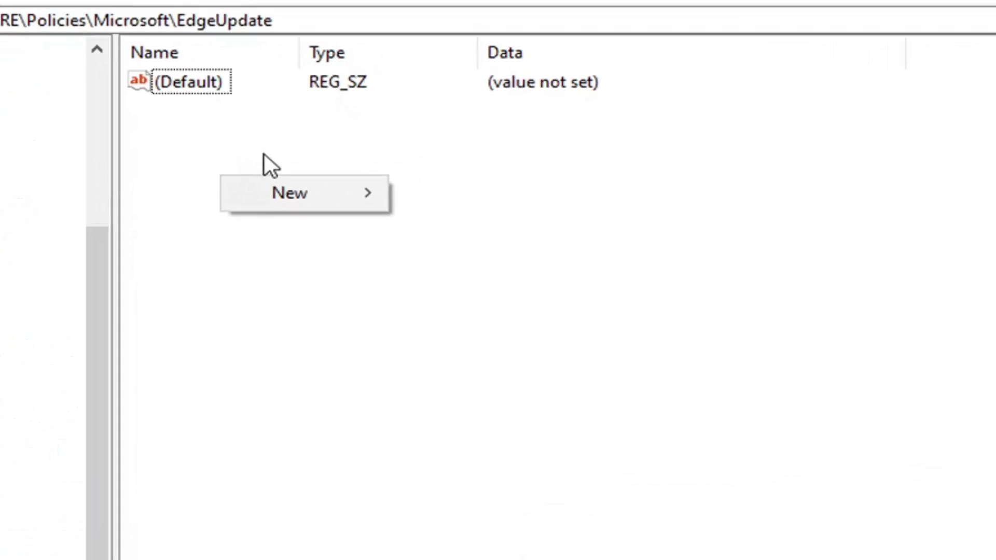
{"action": "mouse_move", "coordinate": [303, 200]}
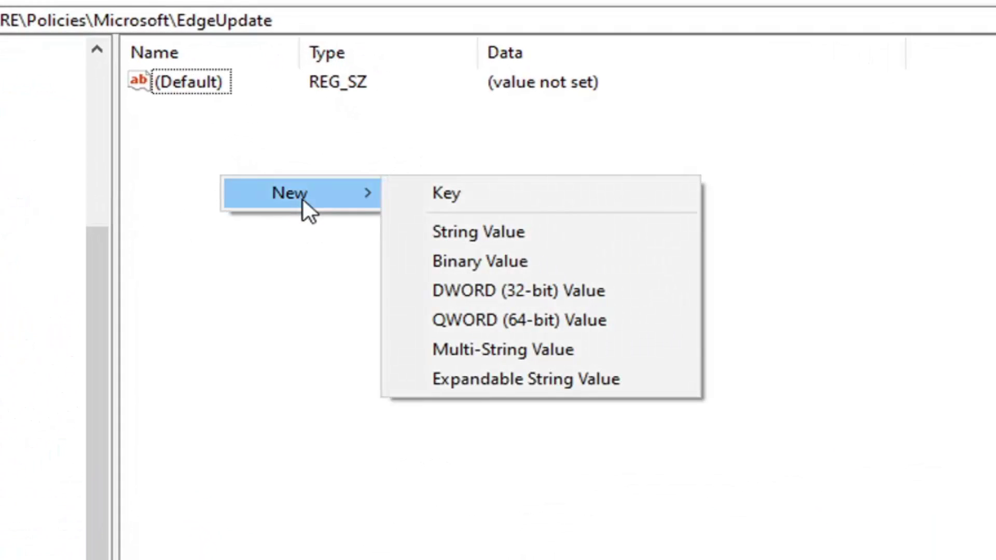
{"action": "left_click", "coordinate": [534, 299]}
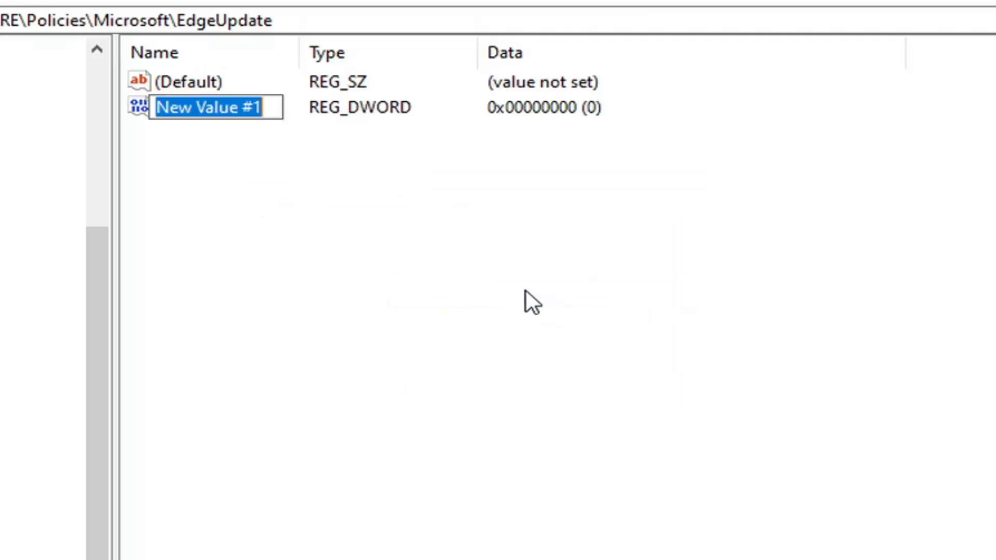
{"action": "key", "text": "BackSpace"}
{"action": "type", "text": "Sl"}
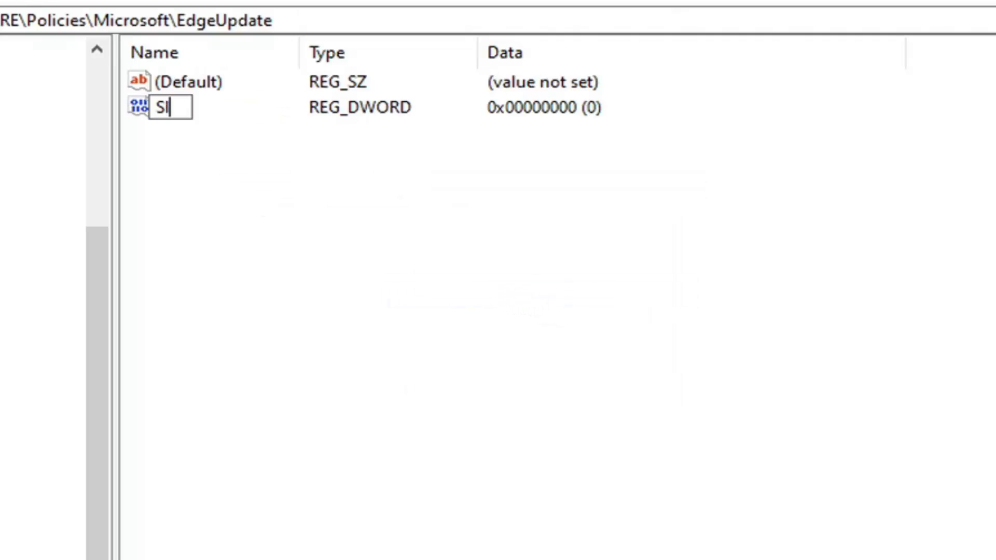
{"action": "key", "text": "BackSpace"}
{"action": "key", "text": "BackSpace"}
{"action": "type", "text": "Allows"}
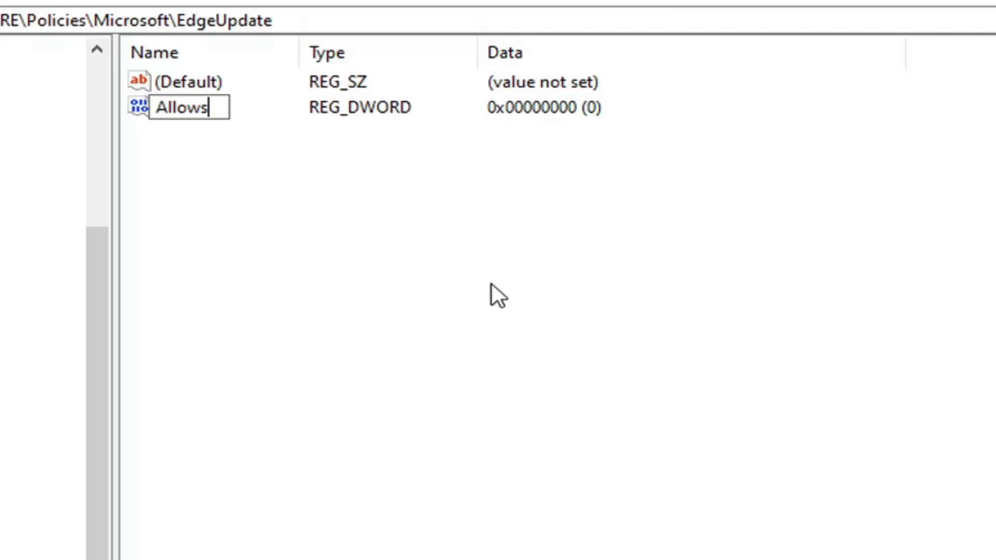
{"action": "type", "text": "xs"}
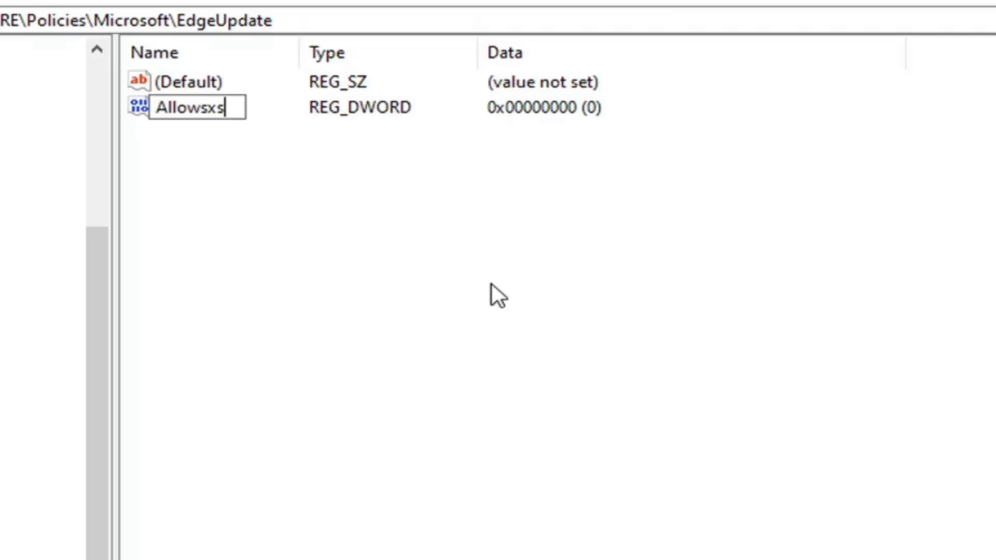
{"action": "key", "text": "Return"}
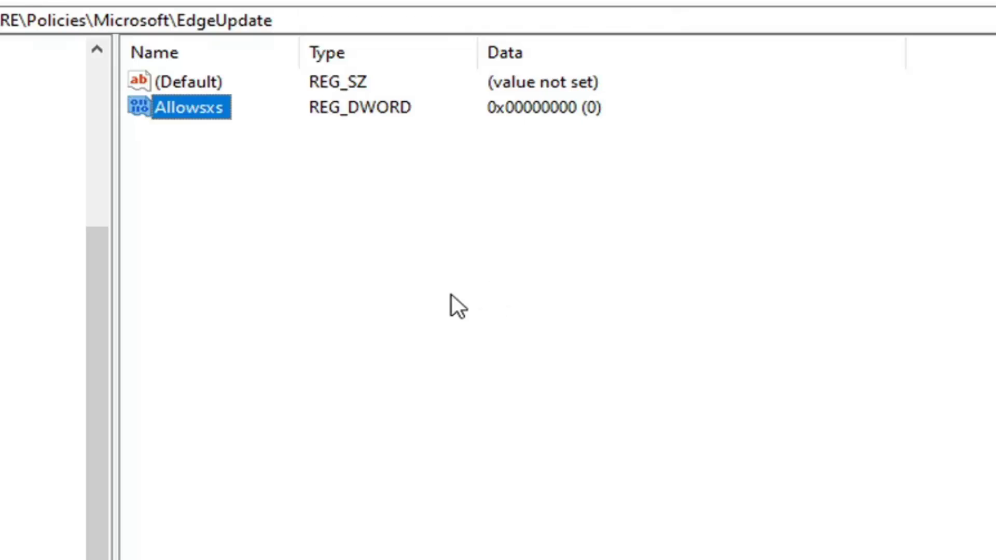
Set the Allowsxs value data to 1.
{"action": "double_click", "coordinate": [184, 108]}
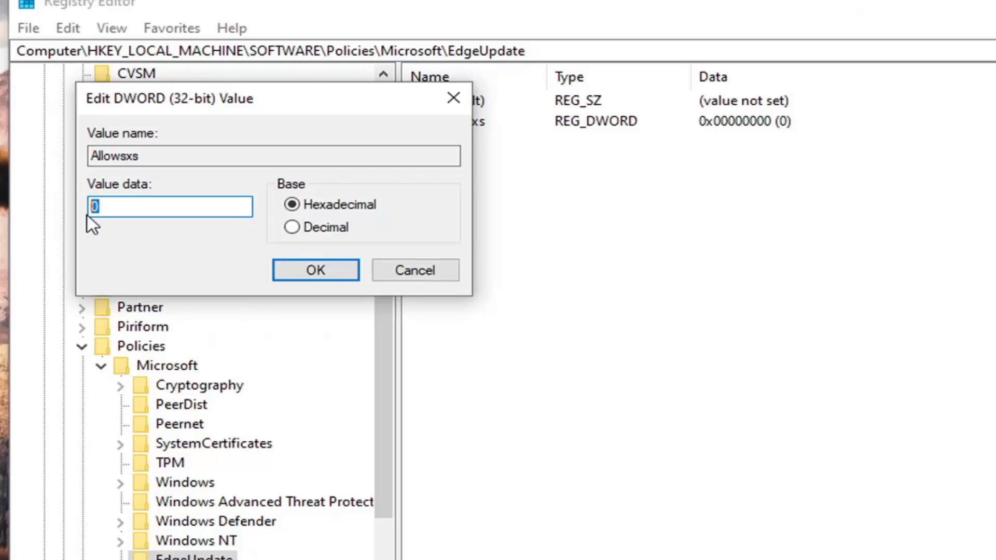
{"action": "type", "text": "1"}
{"action": "left_click", "coordinate": [325, 266]}
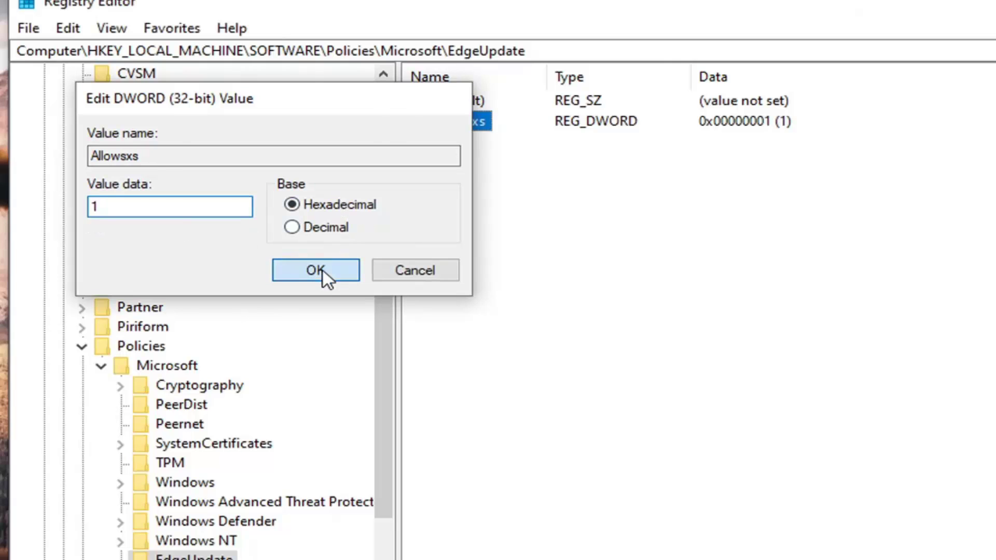
Collapse Microsoft, Policies, SOFTWARE and HKEY_LOCAL_MACHINE back to the Computer root.
{"action": "left_click", "coordinate": [101, 366]}
{"action": "left_click", "coordinate": [82, 384]}
{"action": "scroll", "coordinate": [95, 334], "scroll_direction": "up", "scroll_amount": 3}
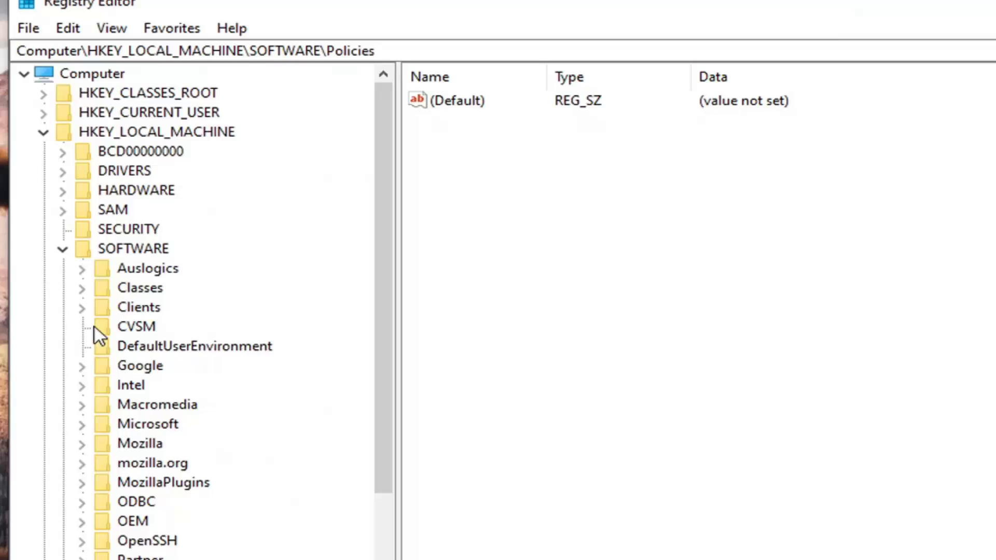
{"action": "left_click", "coordinate": [63, 250]}
{"action": "left_click", "coordinate": [43, 131]}
{"action": "left_click", "coordinate": [67, 75]}
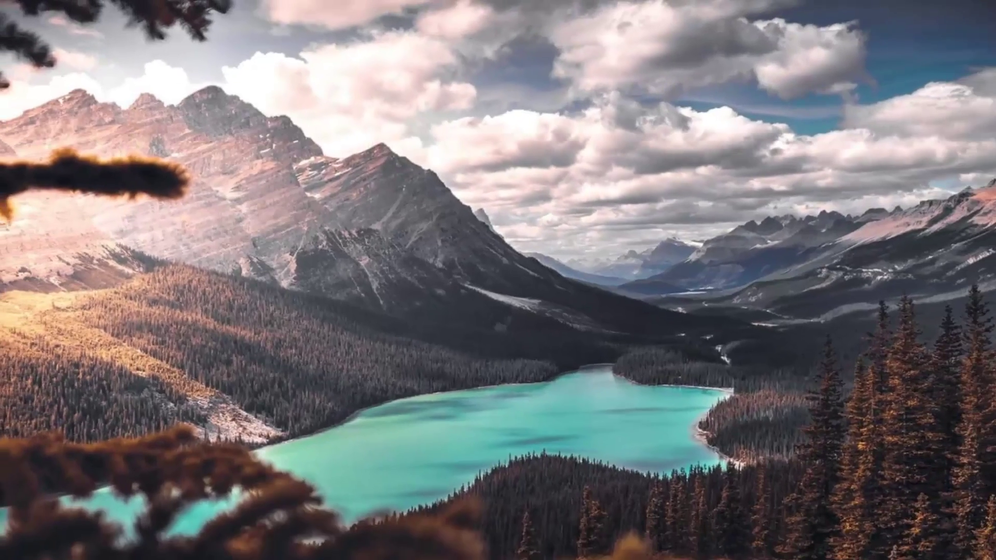
Restart Windows from the Start menu's Power button.
{"action": "left_click", "coordinate": [16, 548]}
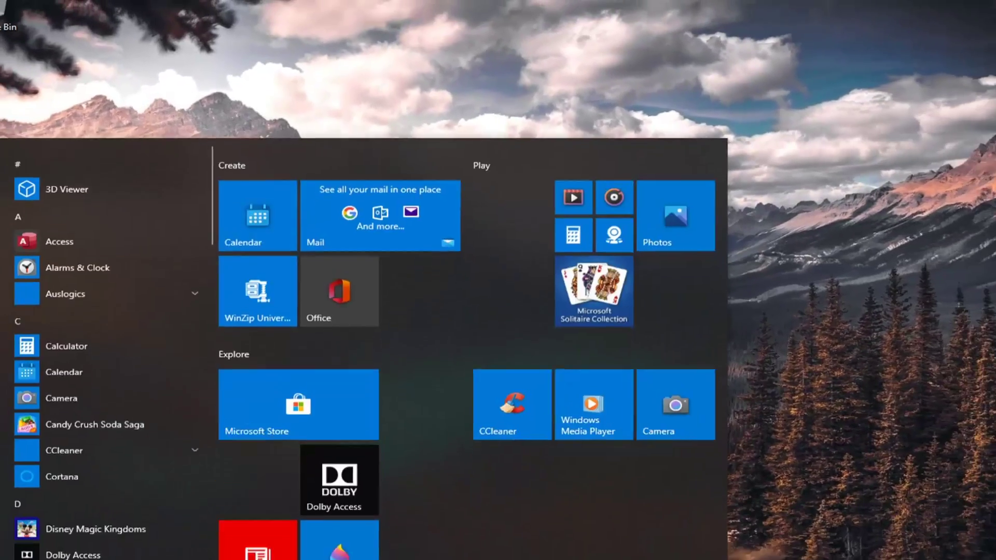
{"action": "left_click", "coordinate": [22, 518]}
{"action": "left_click", "coordinate": [41, 488]}
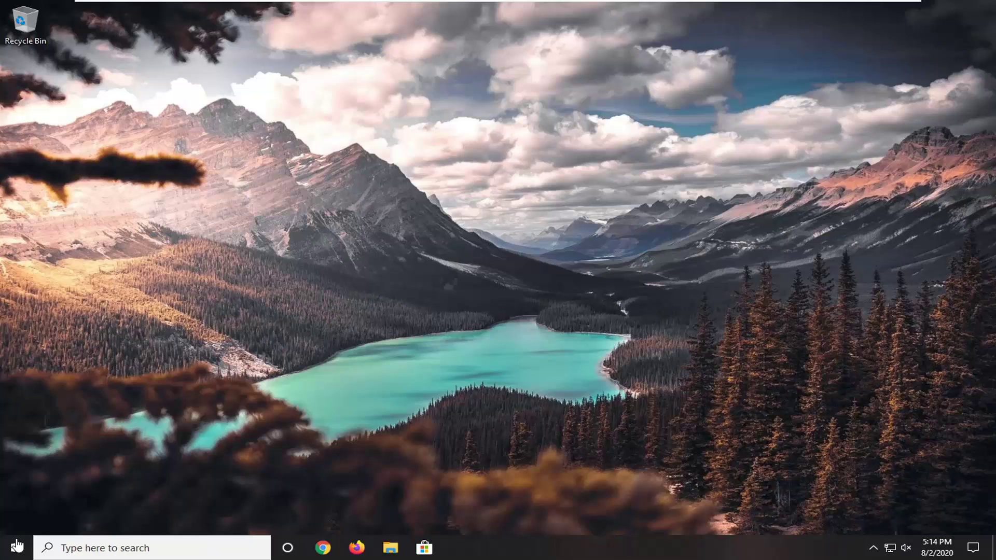
Launch the legacy Microsoft Edge from Start and view its 'Microsoft Edge has been uninstalled' page.
{"action": "left_click", "coordinate": [16, 547]}
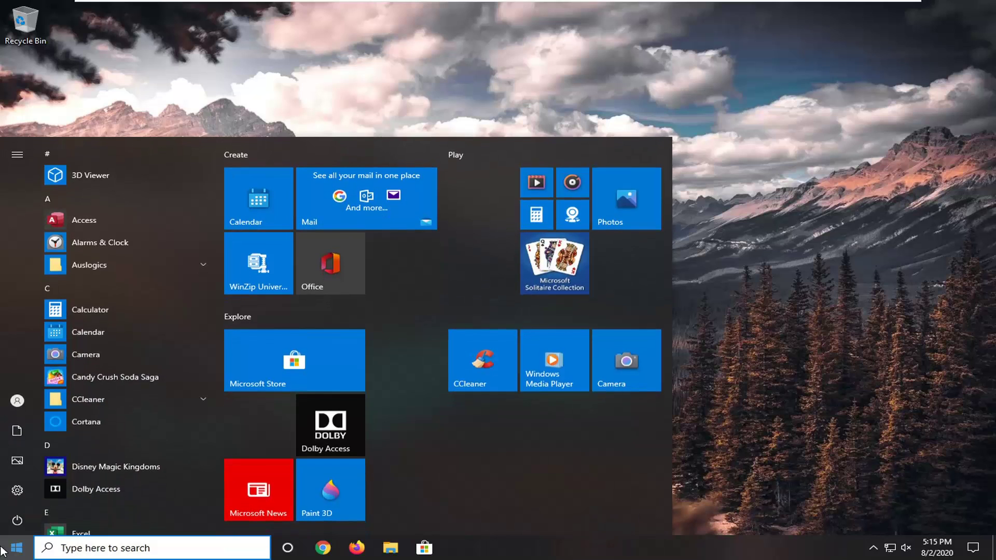
{"action": "type", "text": "edge"}
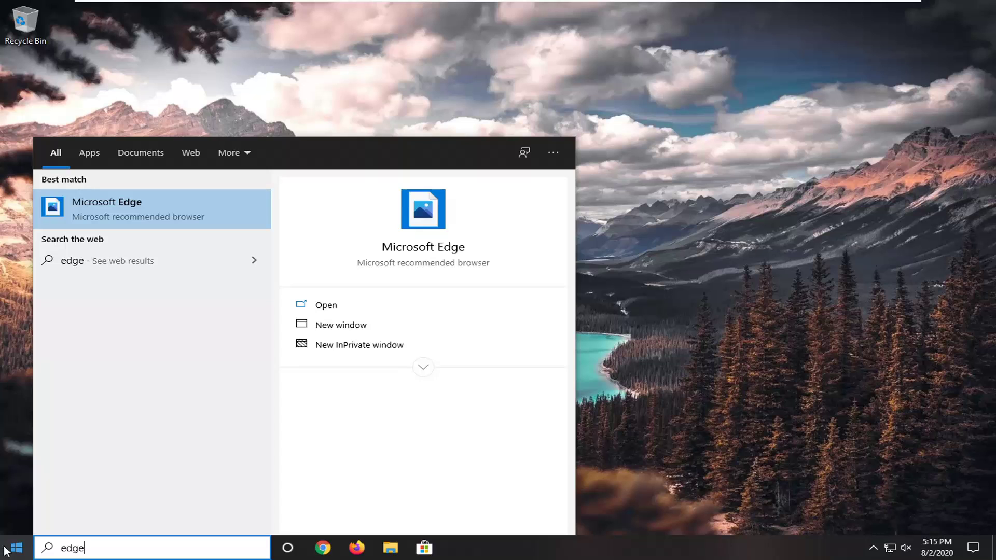
{"action": "left_click", "coordinate": [135, 217]}
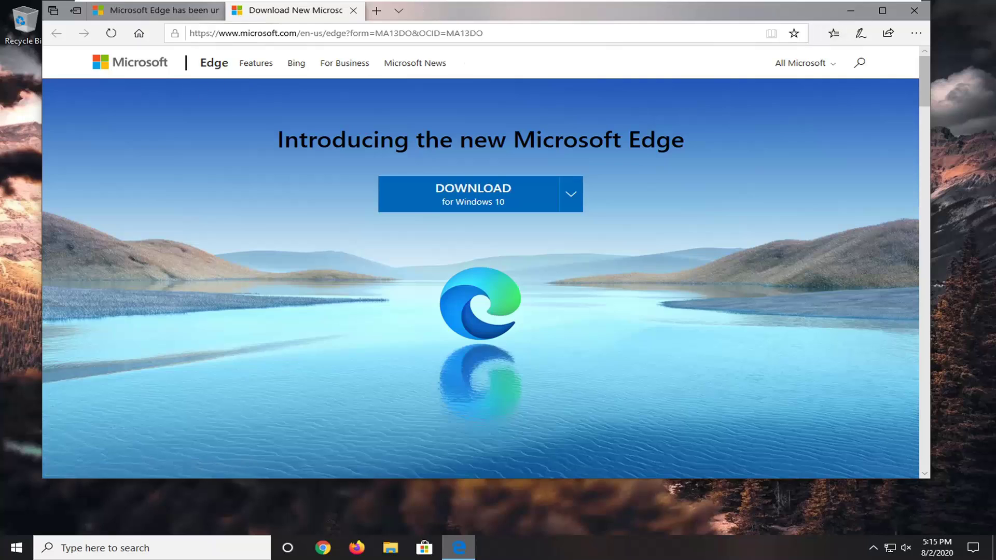
{"action": "left_click", "coordinate": [203, 15]}
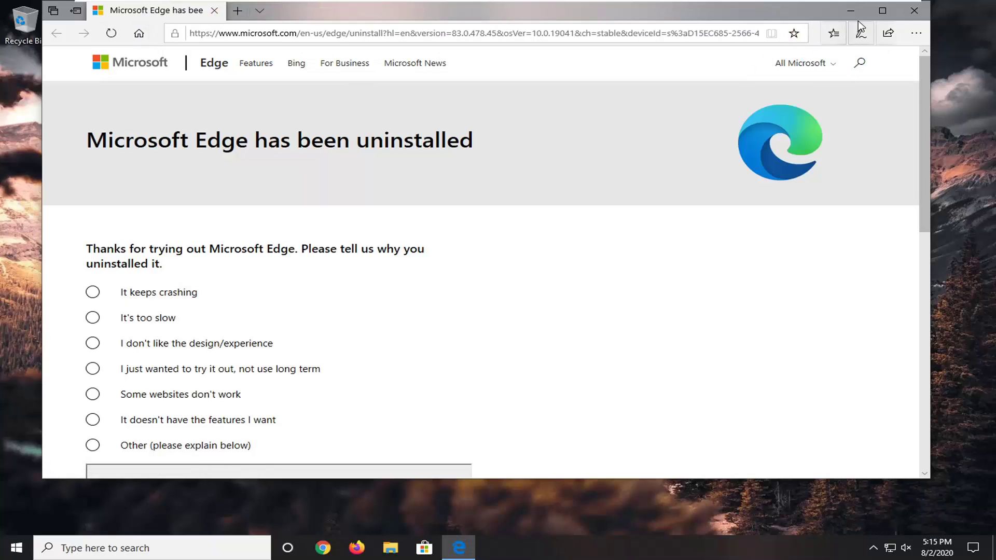